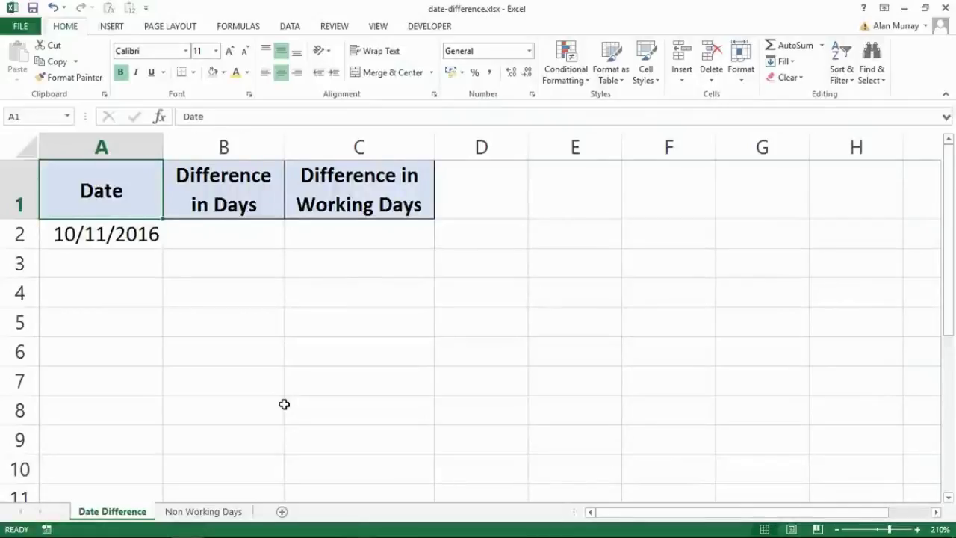
# Step: Enter the formula =A2-TODAY() in cell B2 to calculate the difference in days from today's date
pyautogui.click(103, 234)
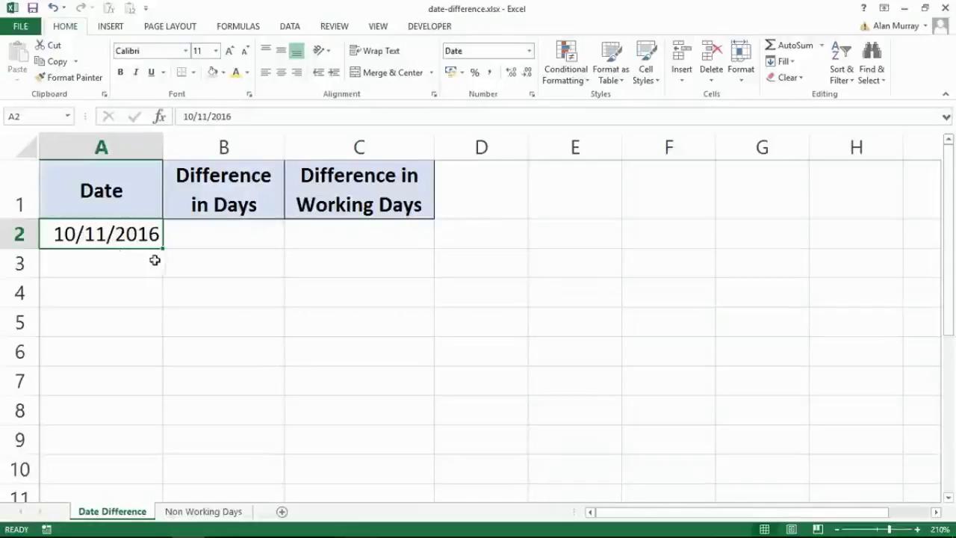
pyautogui.click(226, 244)
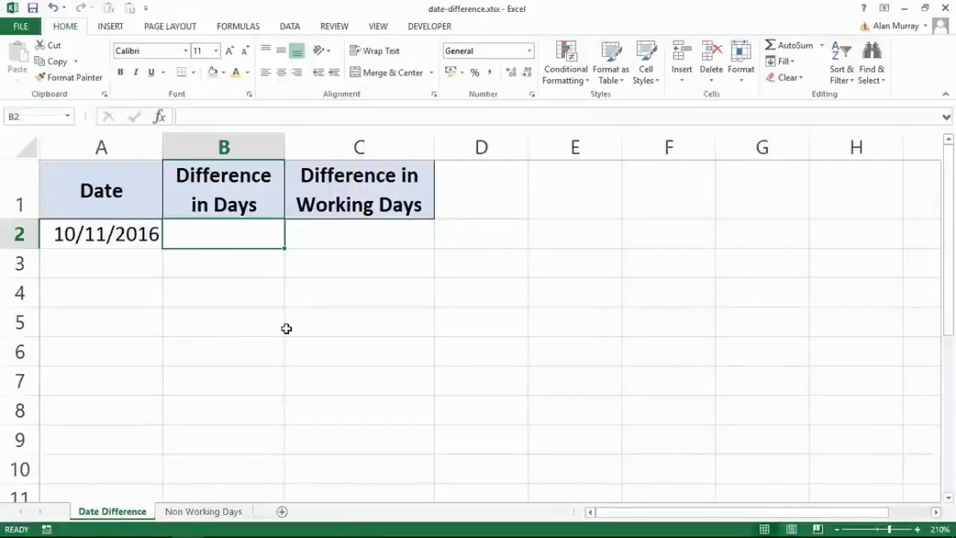
pyautogui.write('=')
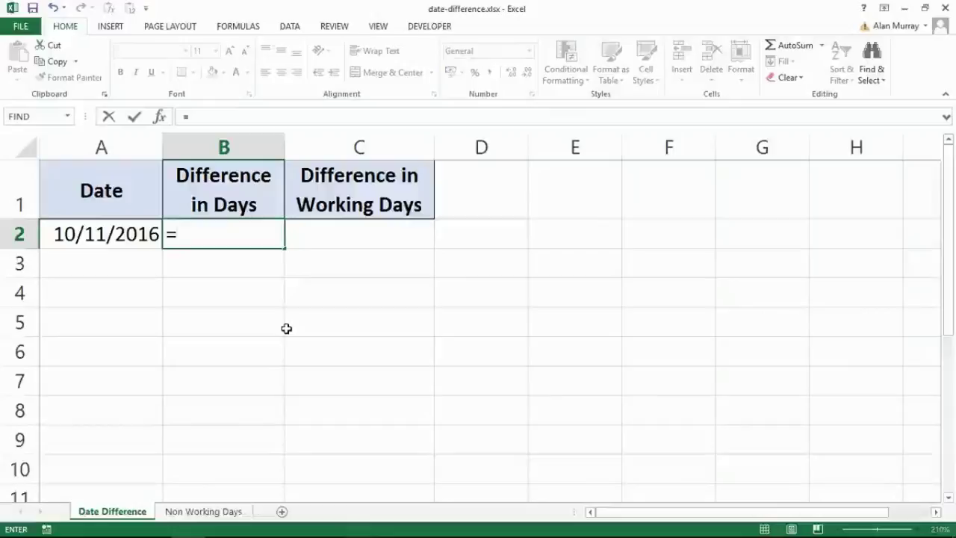
pyautogui.click(134, 233)
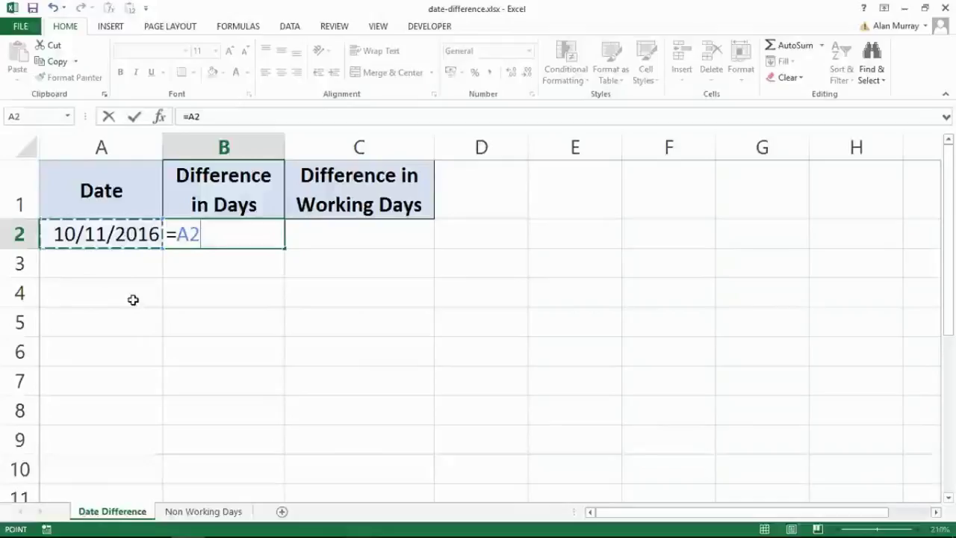
pyautogui.write('-')
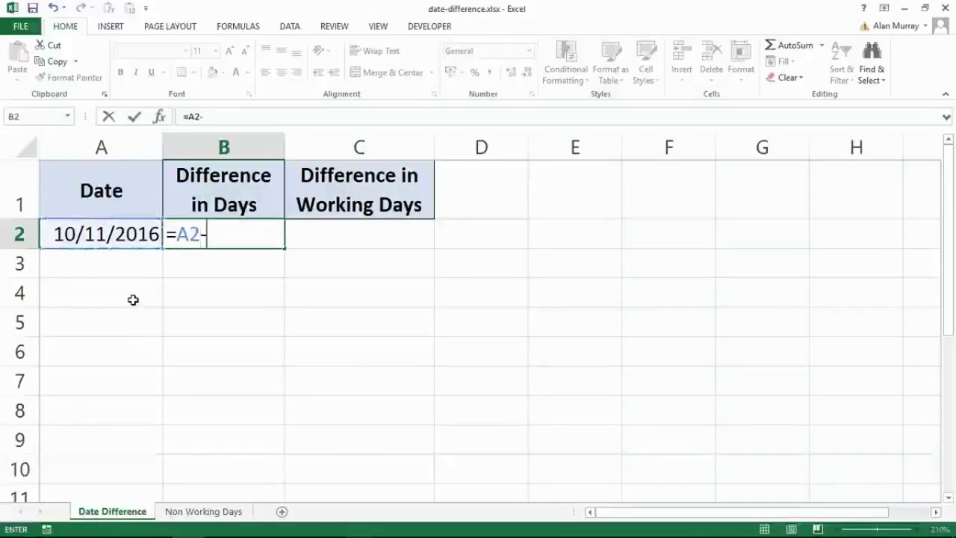
pyautogui.write('t')
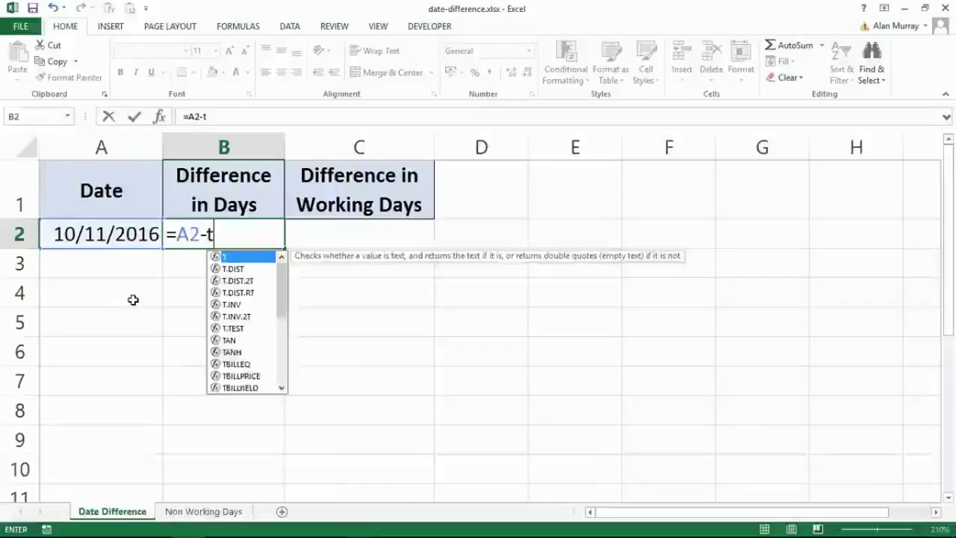
pyautogui.write('o')
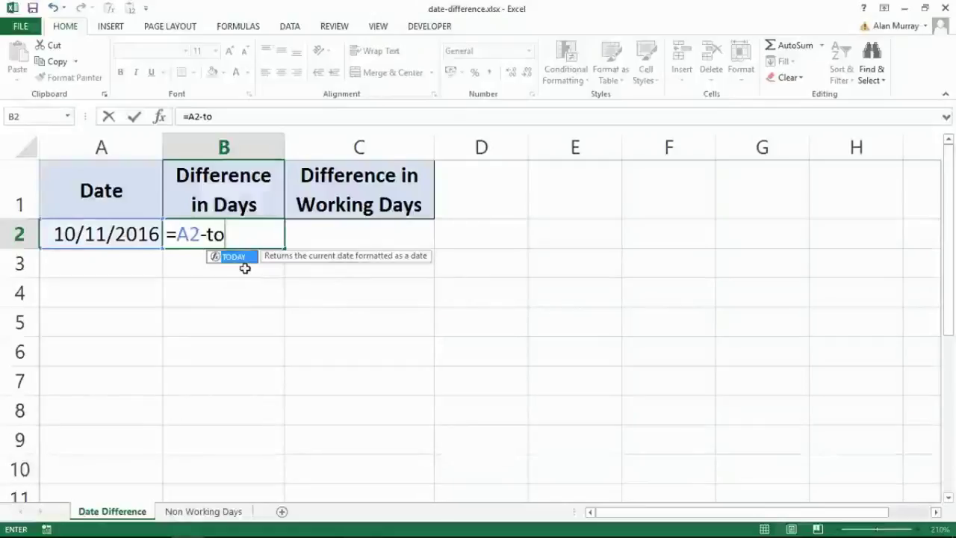
pyautogui.write('day')
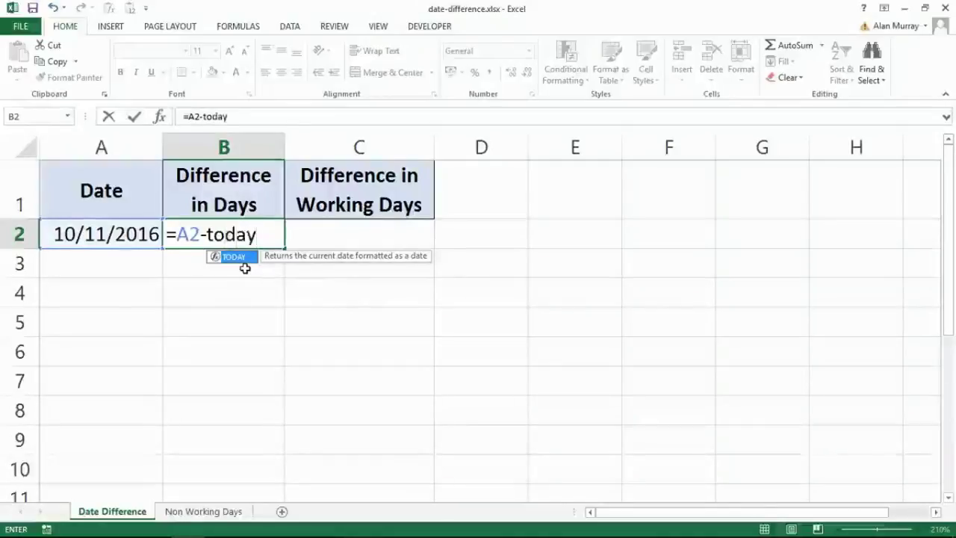
pyautogui.write('(')
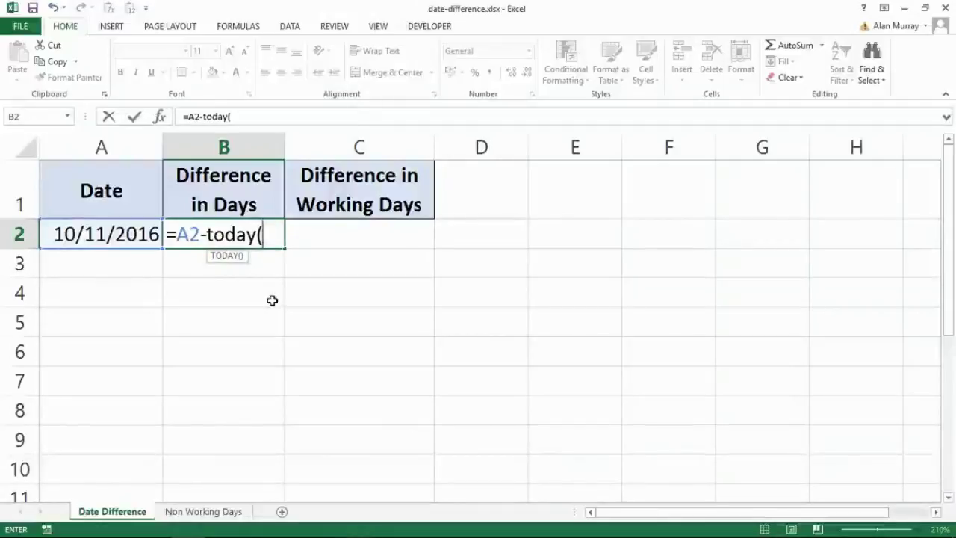
pyautogui.write(')')
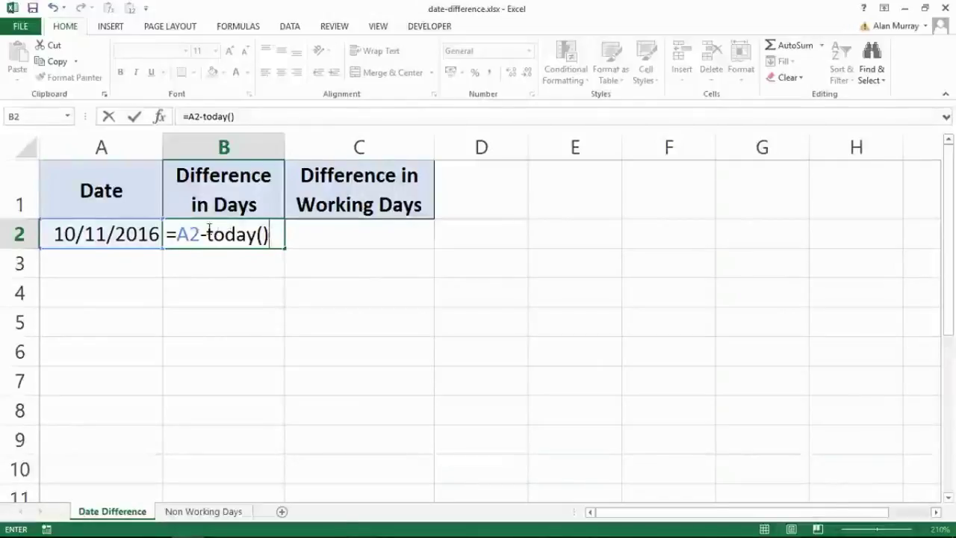
pyautogui.click(244, 235)
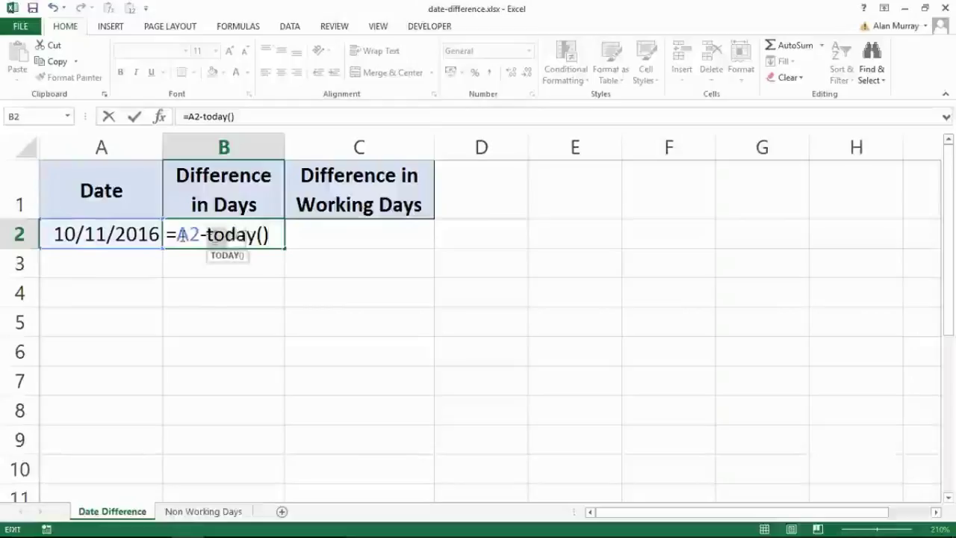
pyautogui.moveTo(181, 235); pyautogui.dragTo(196, 236)
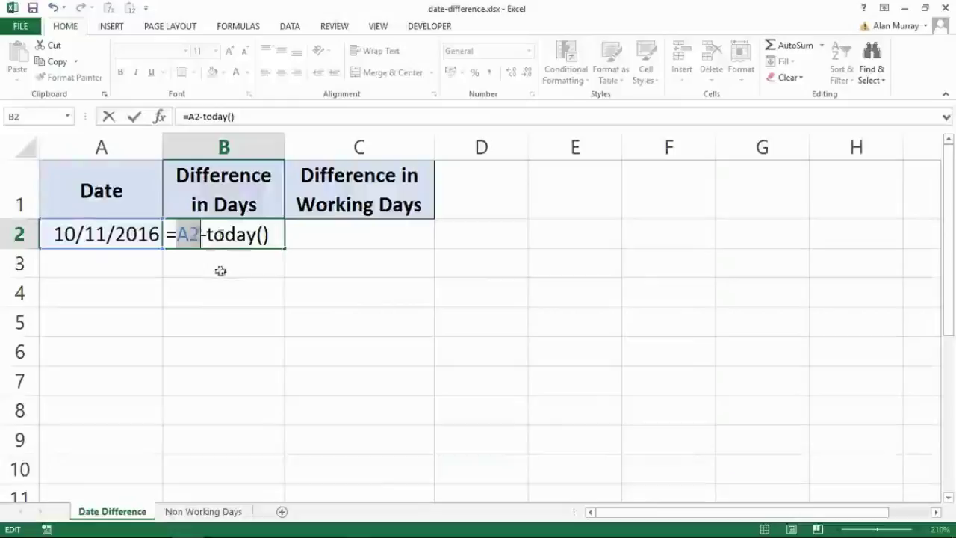
pyautogui.press('Return')
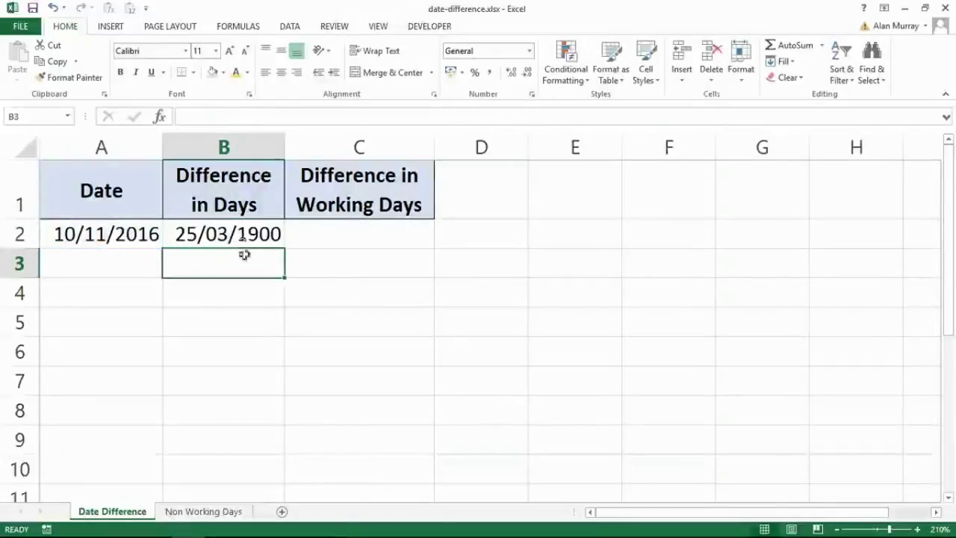
# Step: Set the number format of the day-difference result in B2 to General
pyautogui.click(224, 241)
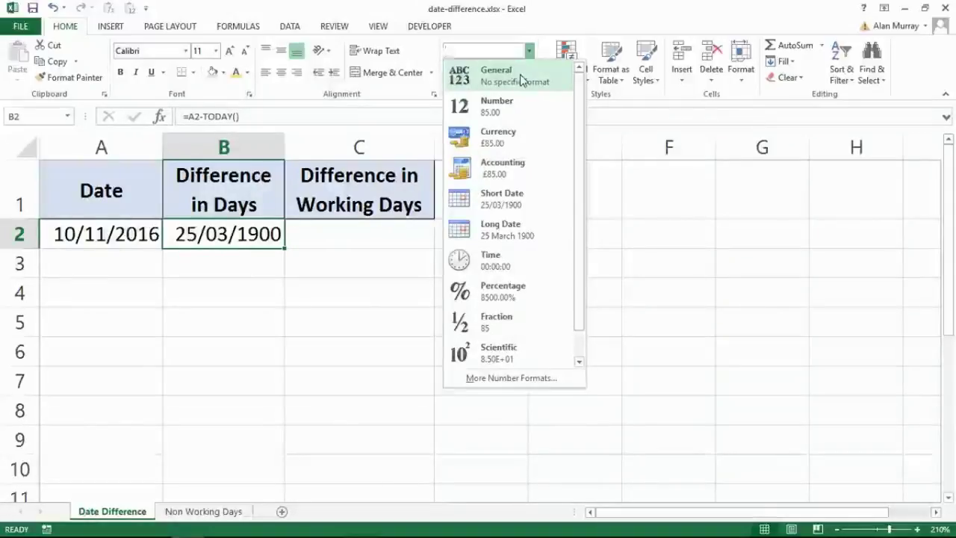
pyautogui.click(521, 80)
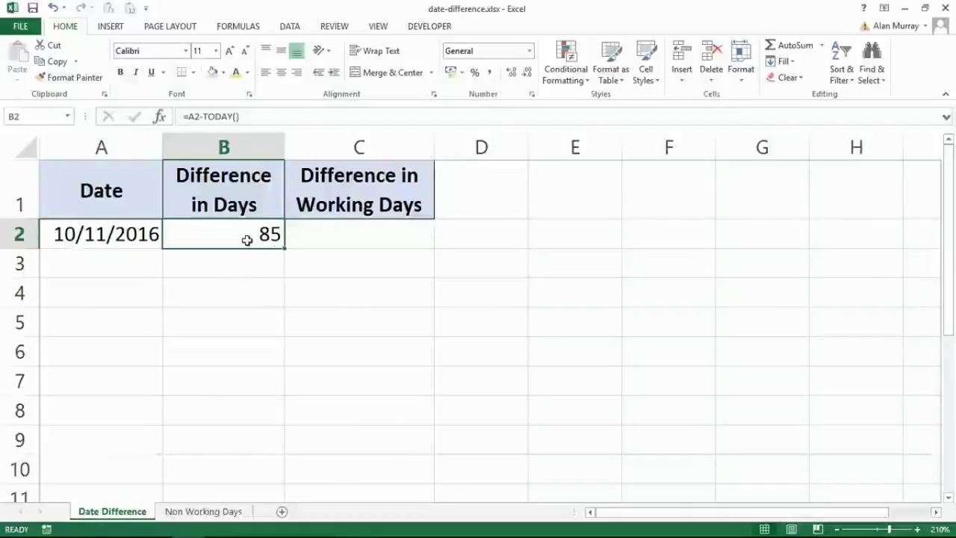
# Step: Begin a NETWORKDAYS formula in C2 with TODAY() as the start date and A2 as the end date
pyautogui.click(312, 249)
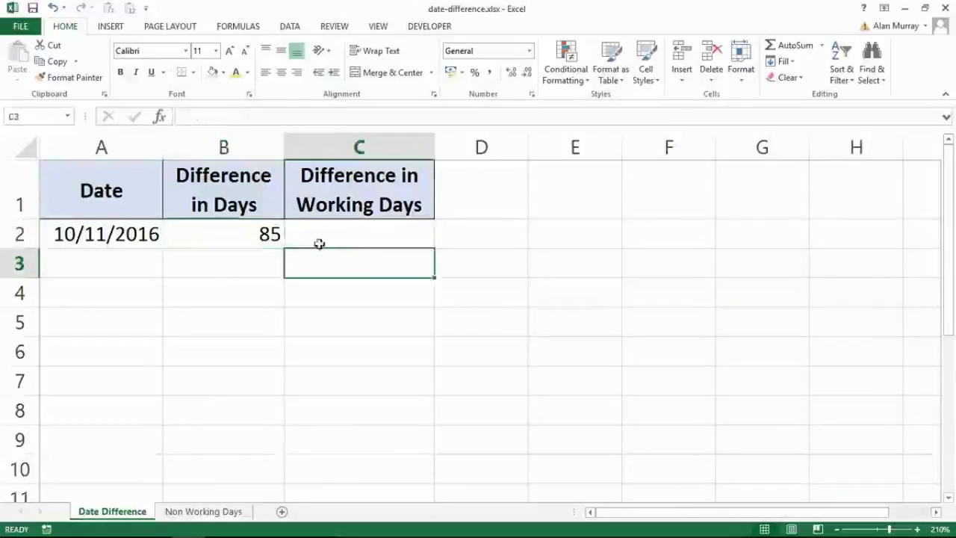
pyautogui.click(327, 239)
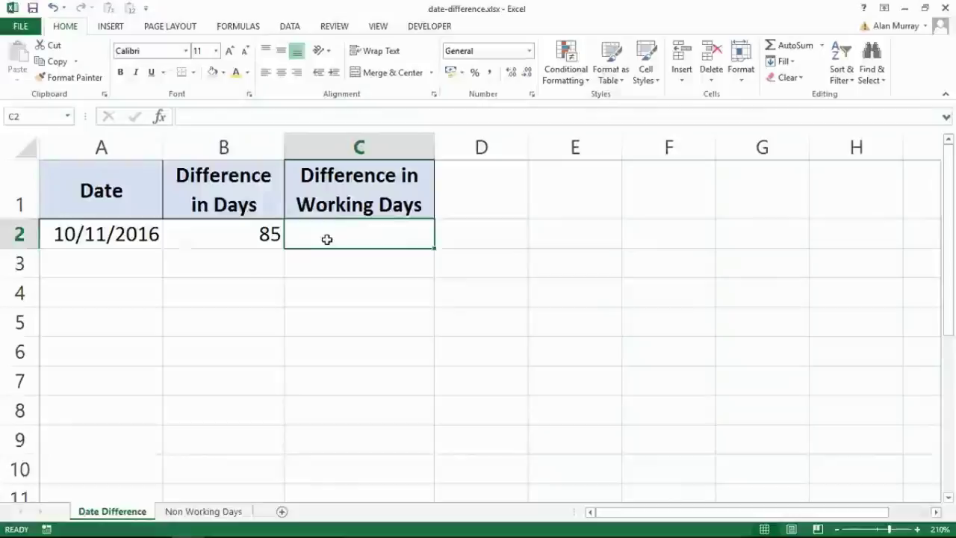
pyautogui.click(267, 229)
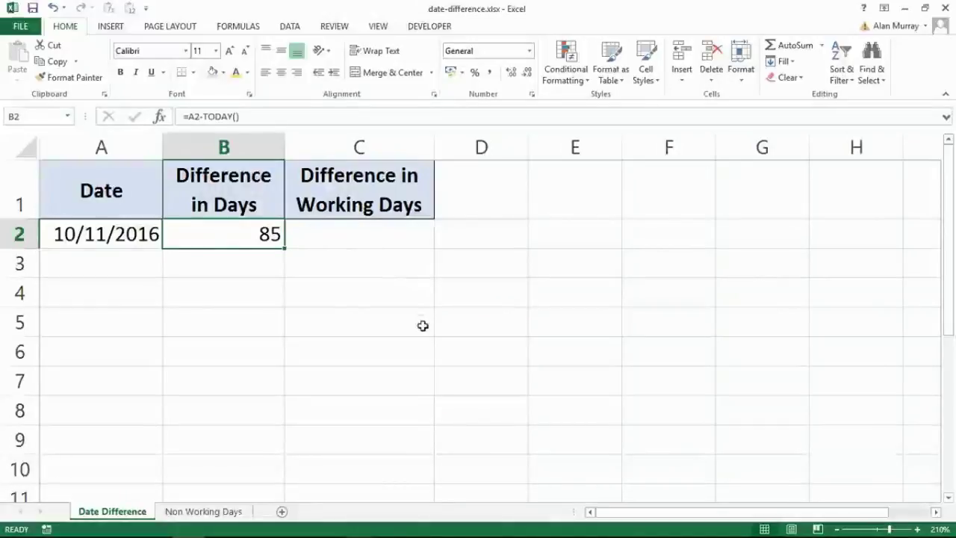
pyautogui.click(359, 236)
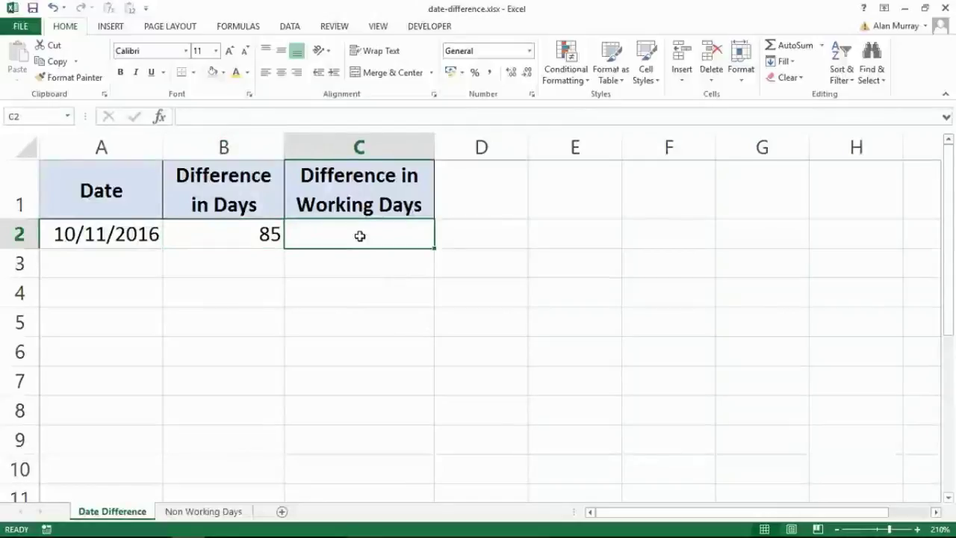
pyautogui.write('=net')
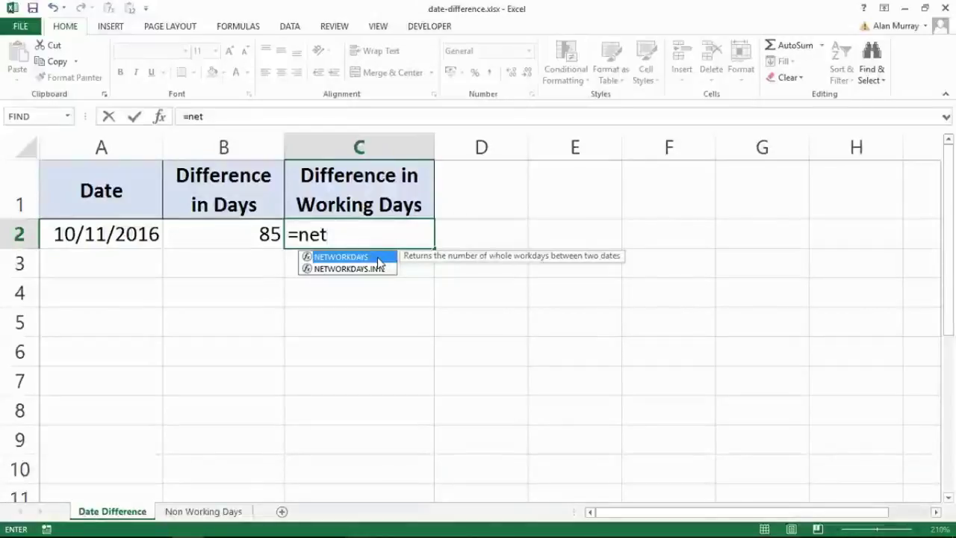
pyautogui.click(380, 268)
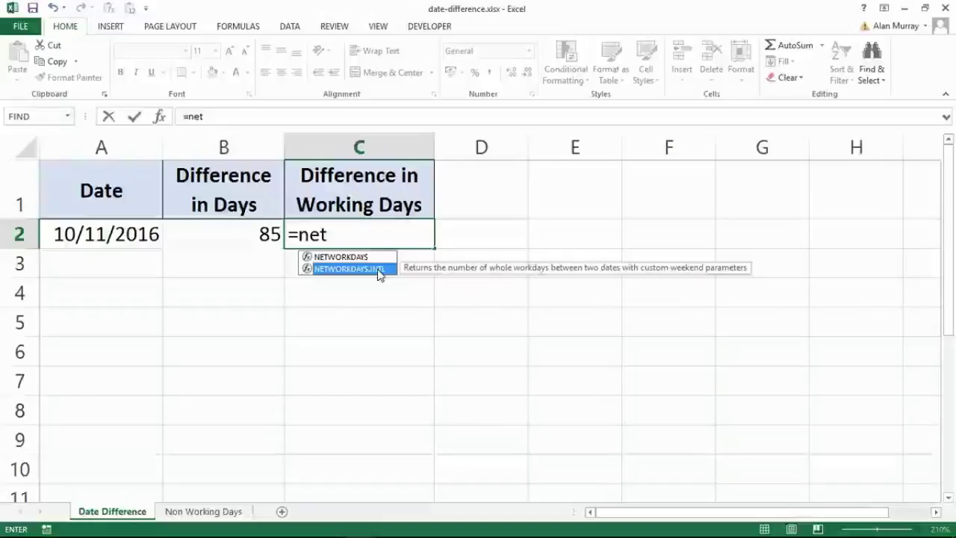
pyautogui.click(363, 257)
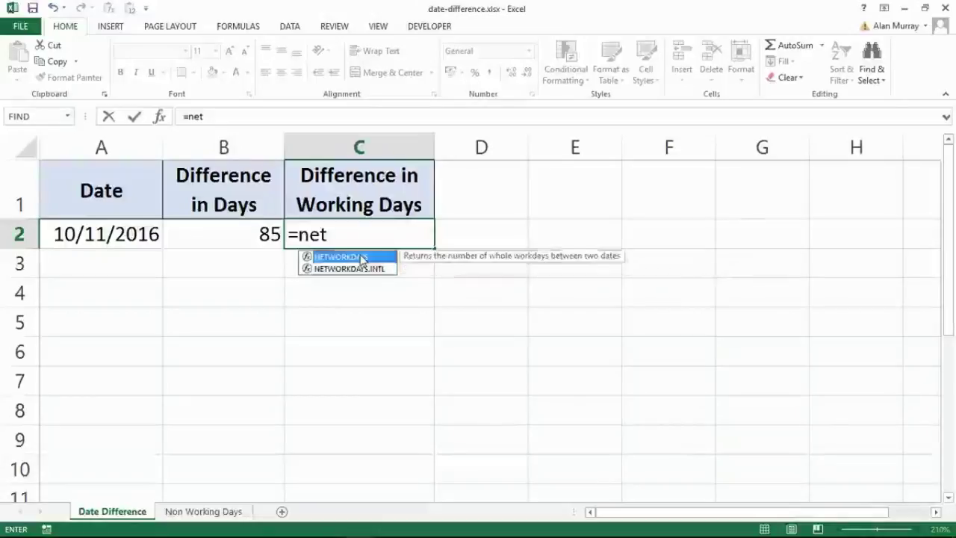
pyautogui.doubleClick(359, 262)
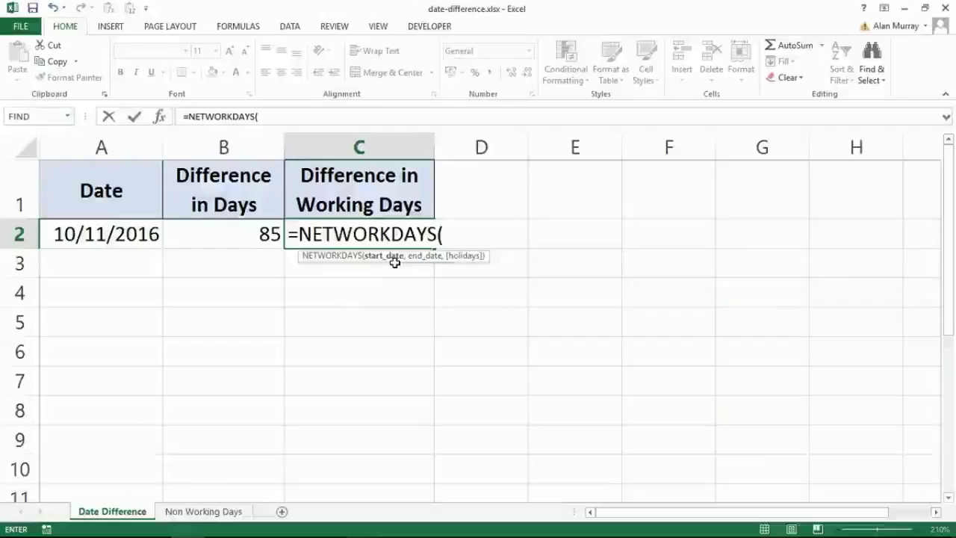
pyautogui.write('today()')
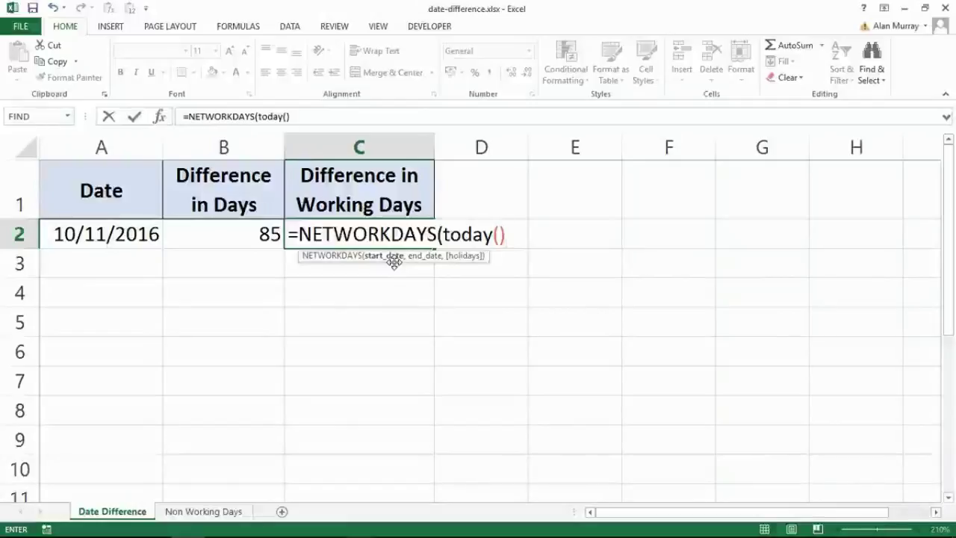
pyautogui.write(',')
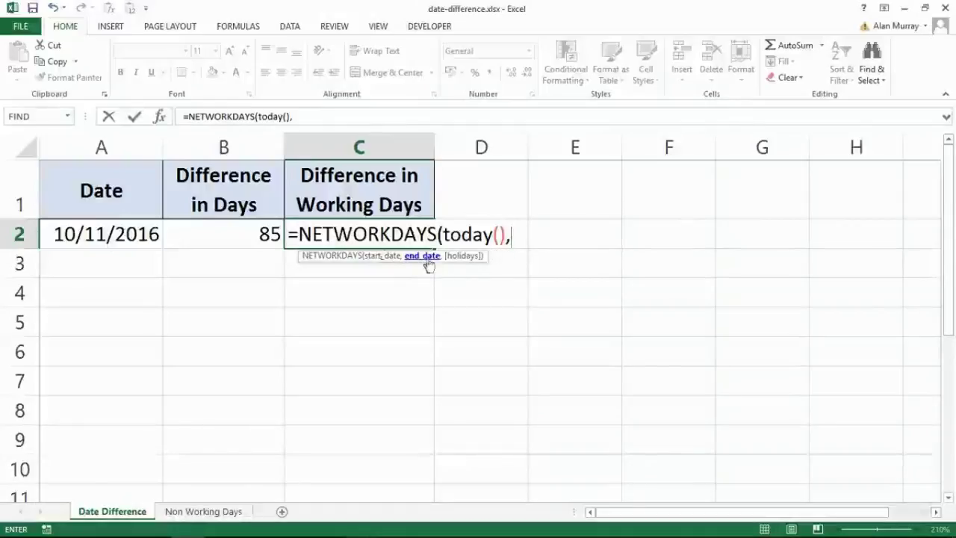
pyautogui.click(153, 236)
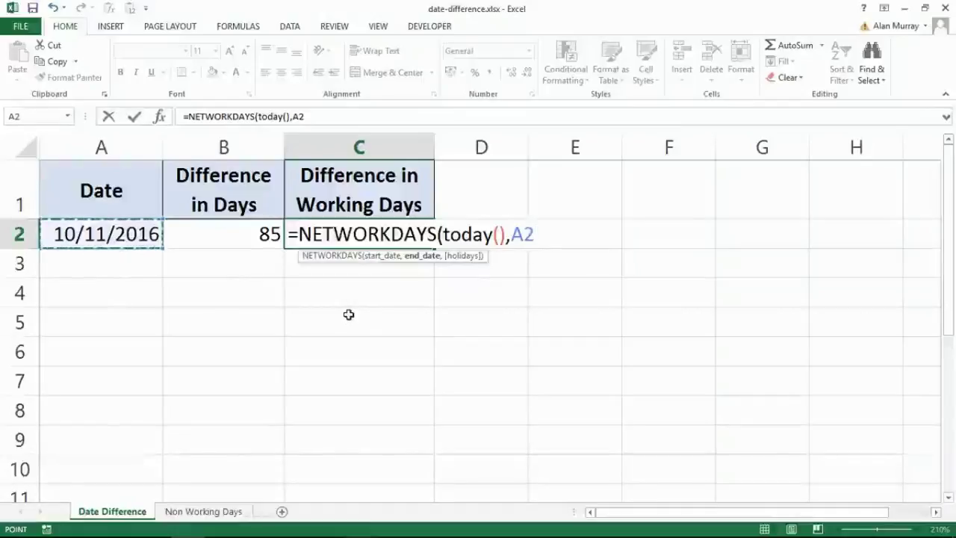
# Step: Add the range A2:A4 from the Non Working Days sheet as the formula's holidays argument and complete the formula
pyautogui.write(',')
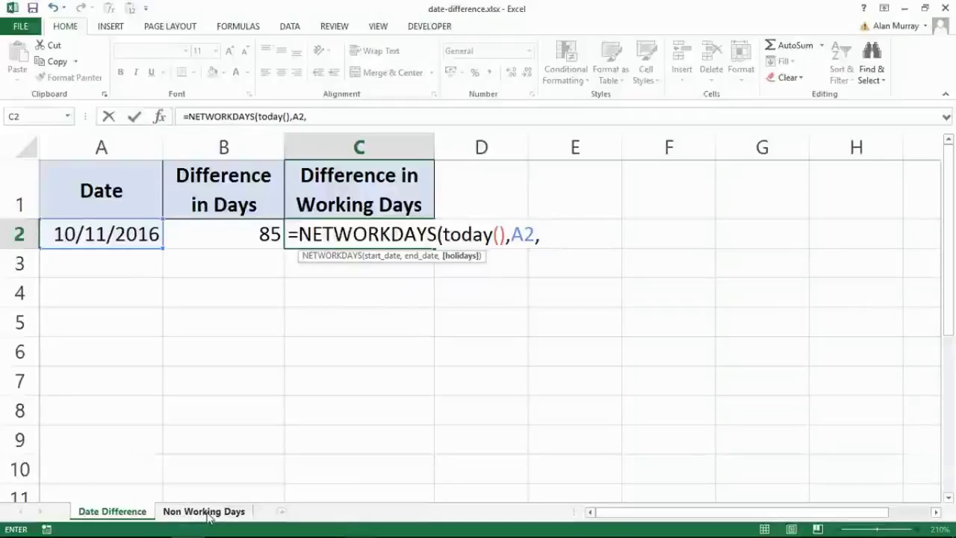
pyautogui.click(209, 513)
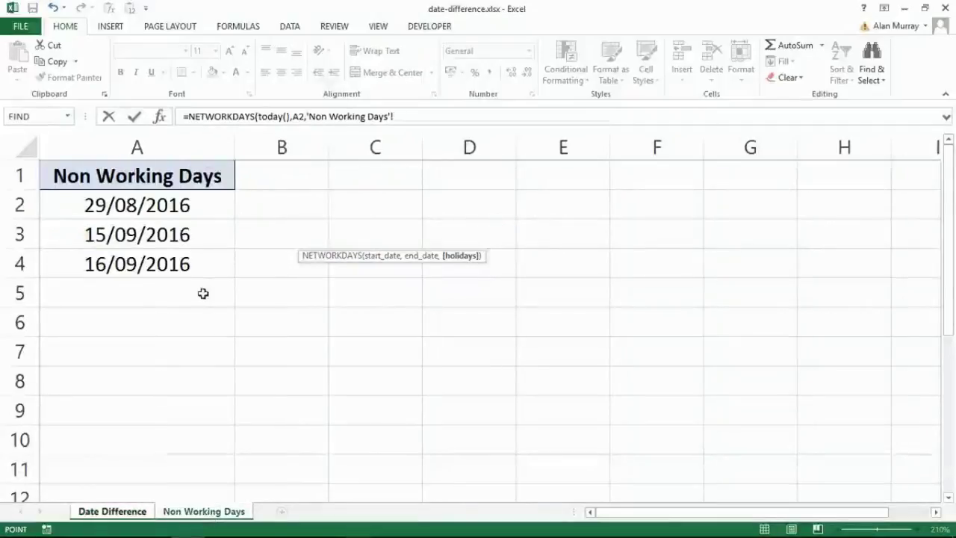
pyautogui.moveTo(169, 211); pyautogui.dragTo(169, 259)
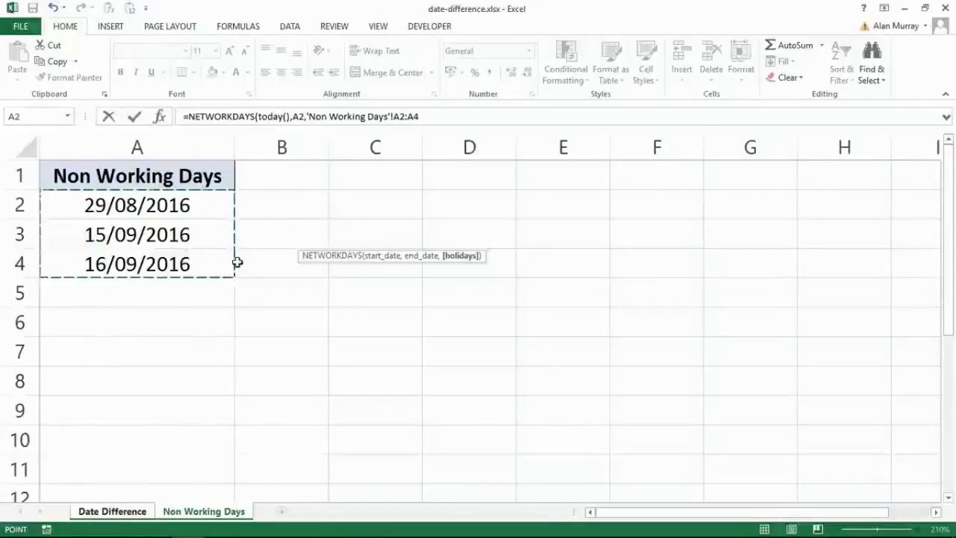
pyautogui.click(307, 116)
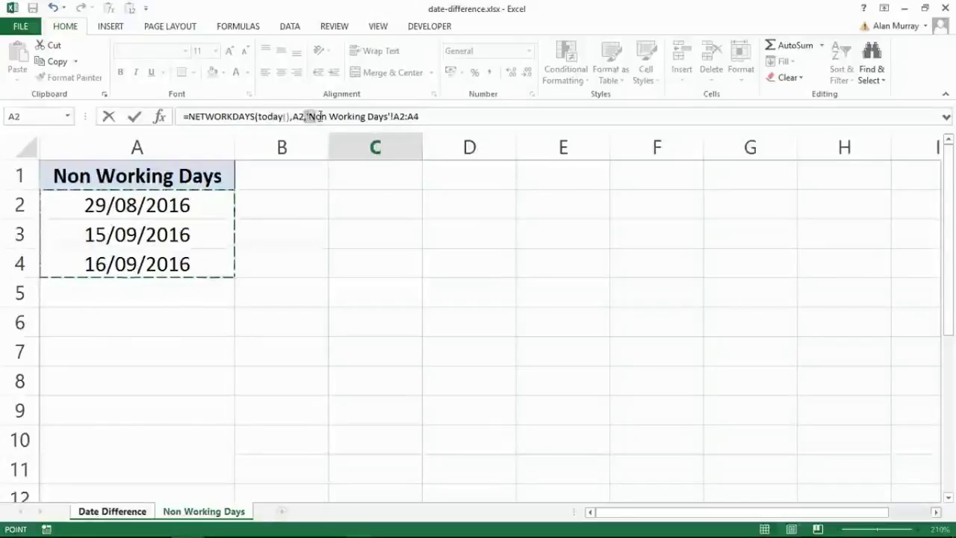
pyautogui.moveTo(320, 115); pyautogui.dragTo(429, 117)
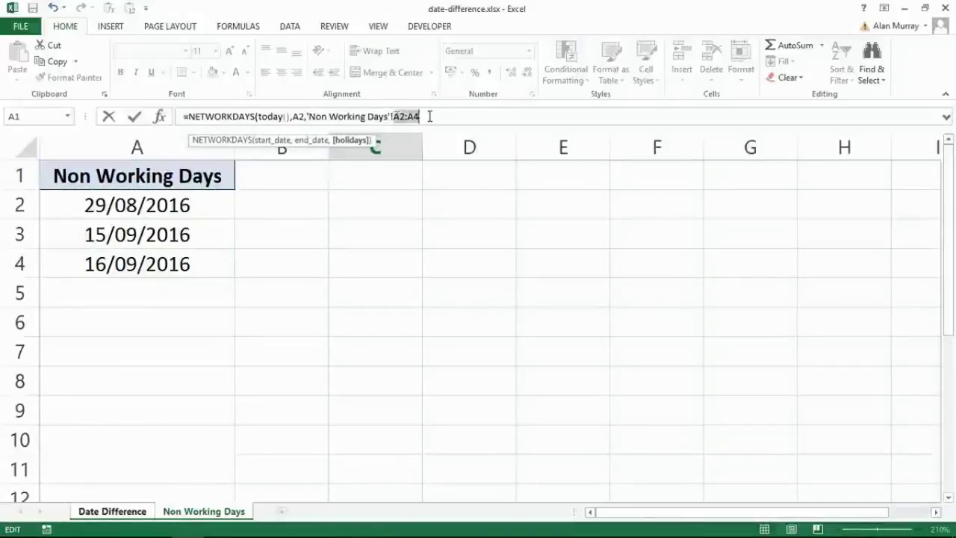
pyautogui.click(429, 116)
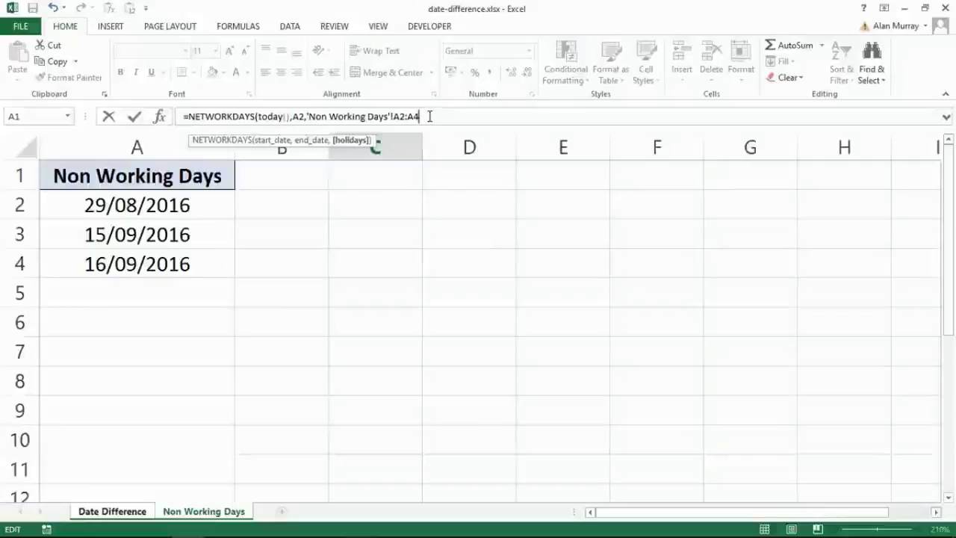
pyautogui.write(')')
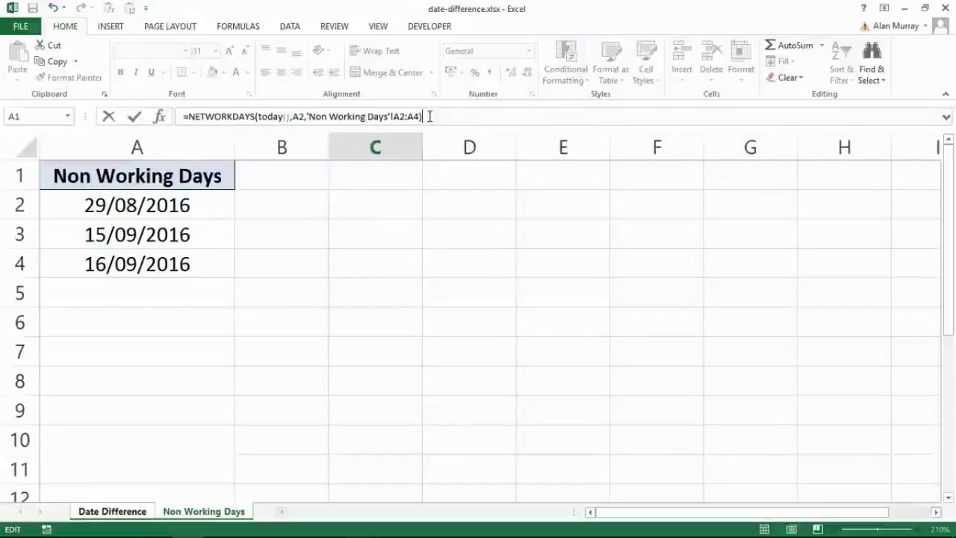
pyautogui.press('Return')
pyautogui.press('Return')
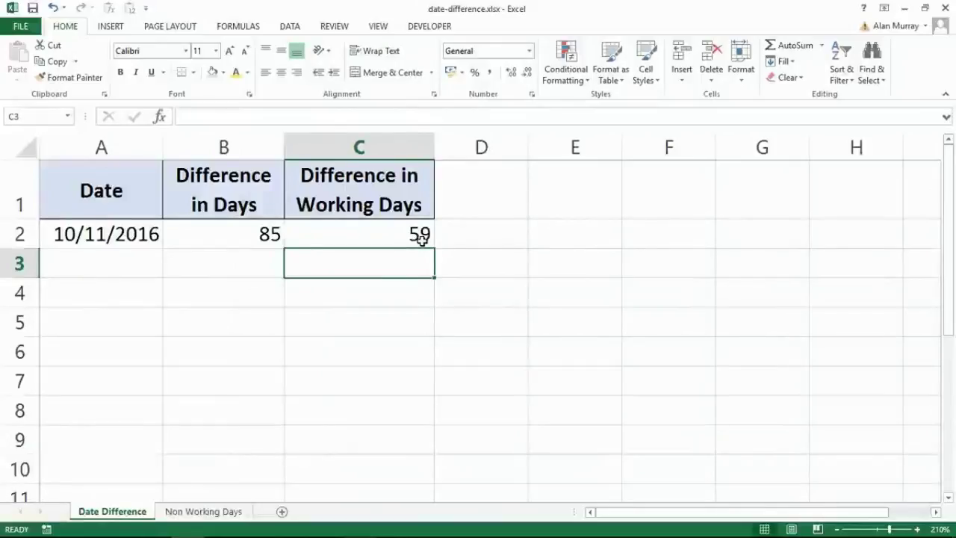
# Step: Compare the results in B2 and C2, and examine the holidays reference inside the NETWORKDAYS formula
pyautogui.click(340, 236)
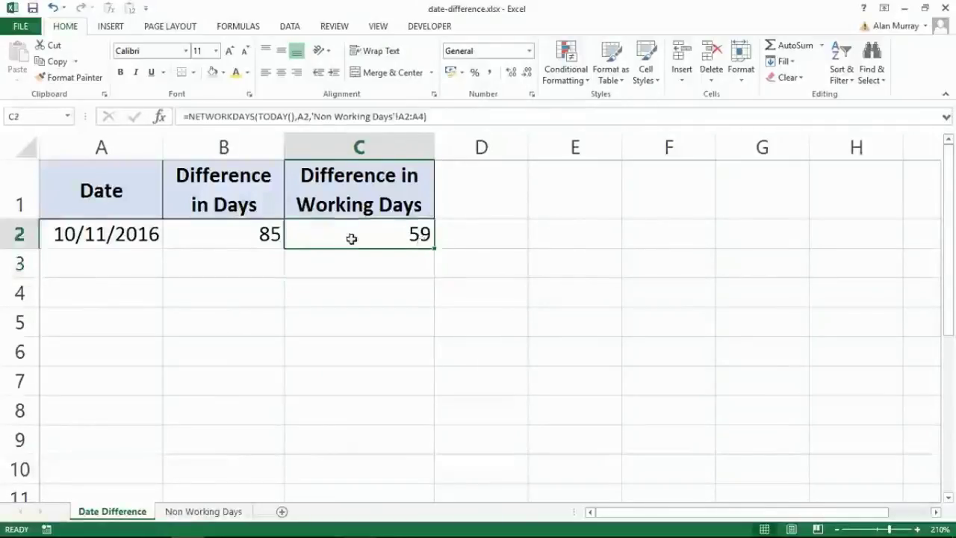
pyautogui.click(252, 234)
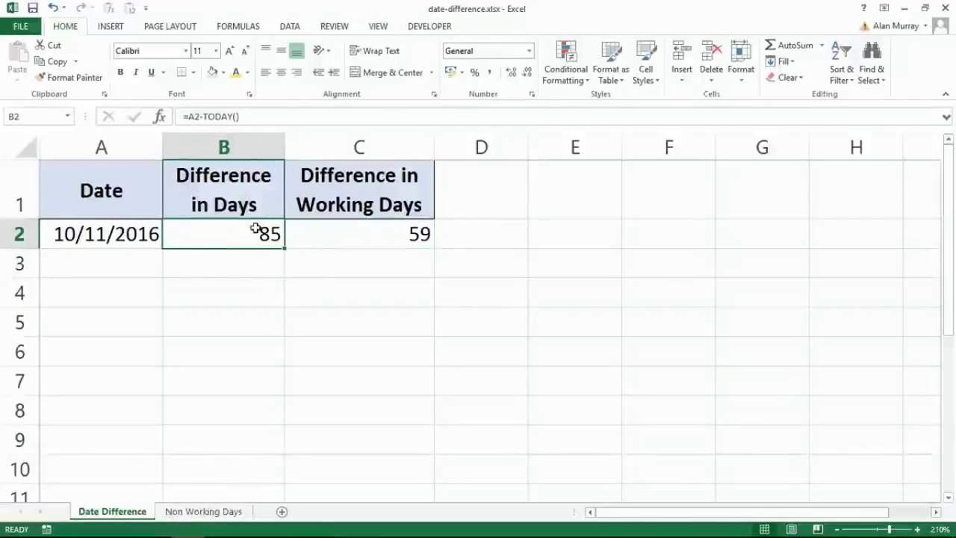
pyautogui.doubleClick(312, 234)
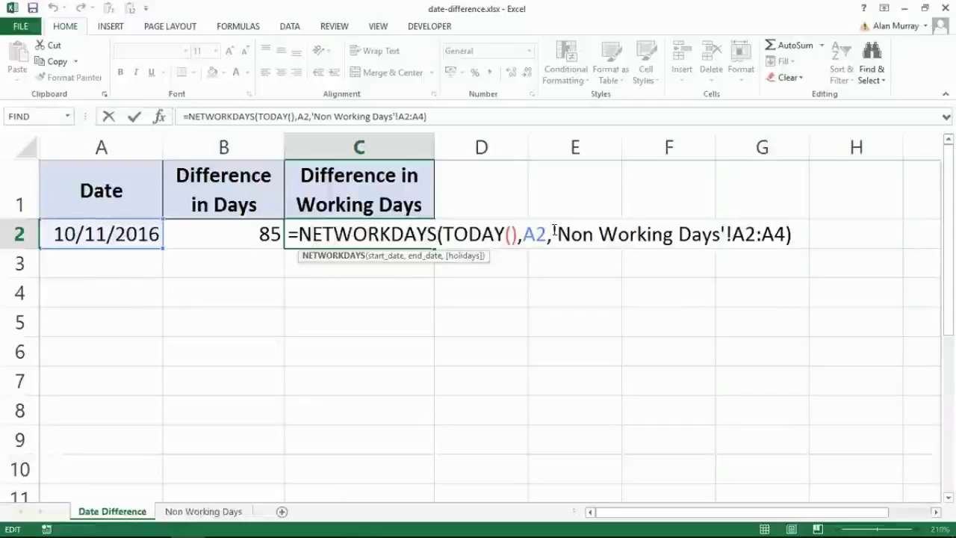
pyautogui.moveTo(555, 230); pyautogui.dragTo(787, 233)
pyautogui.click(734, 232)
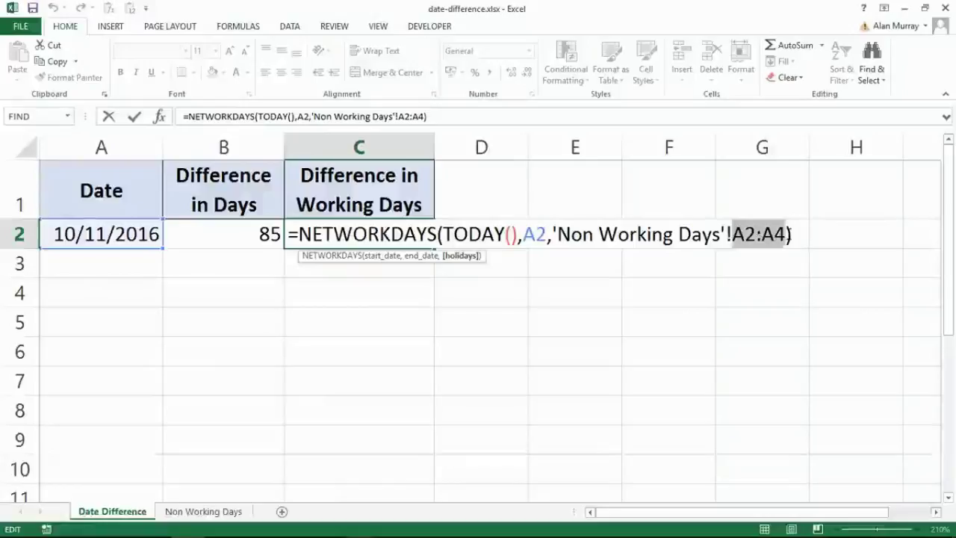
pyautogui.hotkey('ctrl', 'Return')
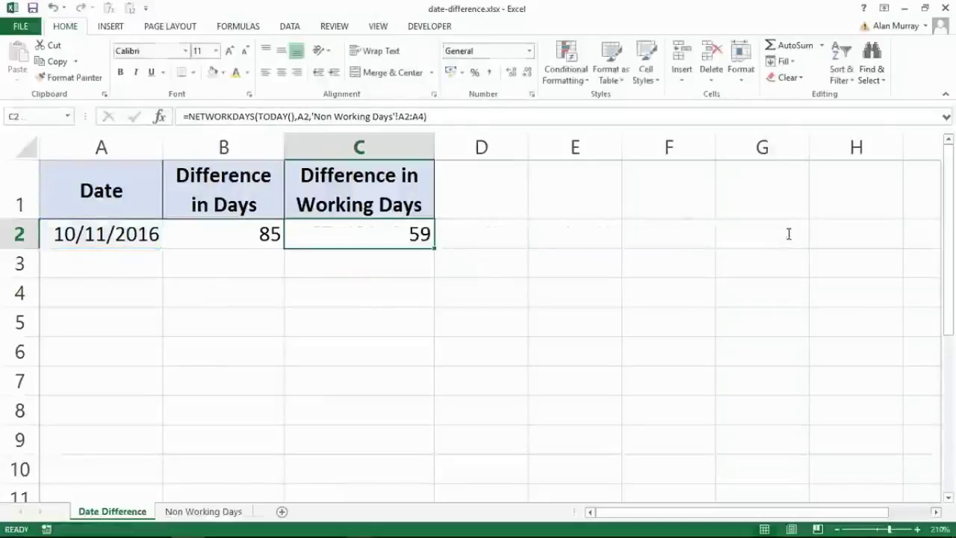